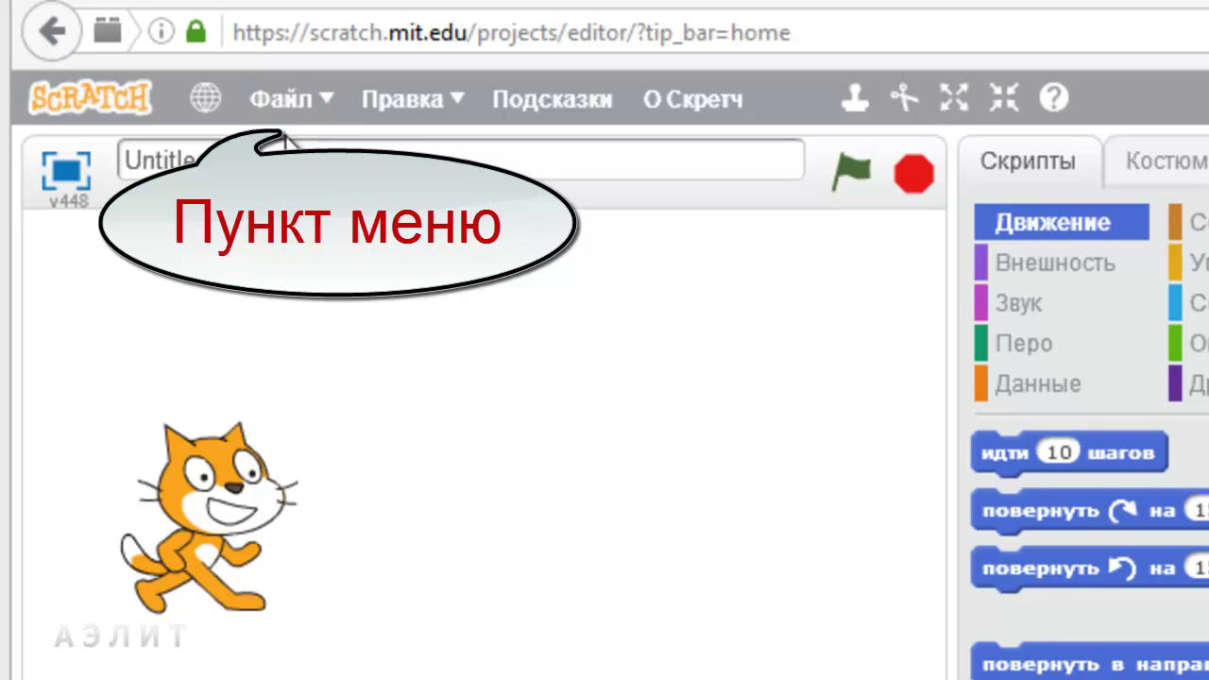
Step: Start downloading the current project to the computer so the save dialog opens
click(285, 103)
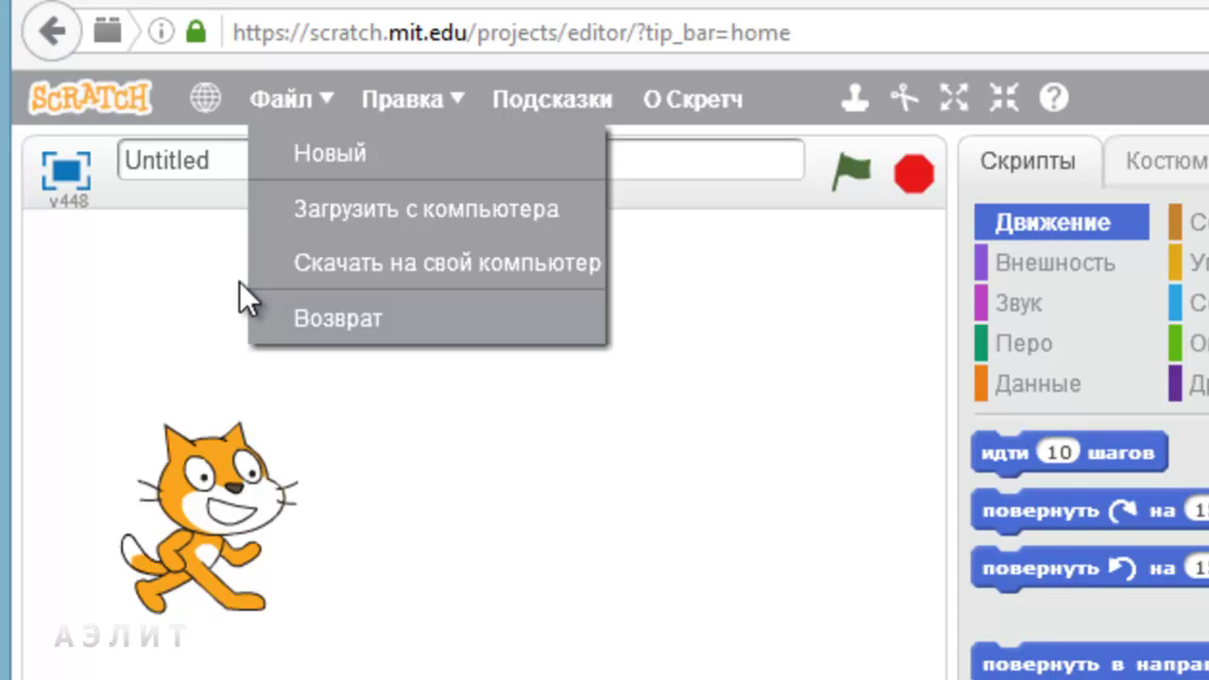
click(524, 278)
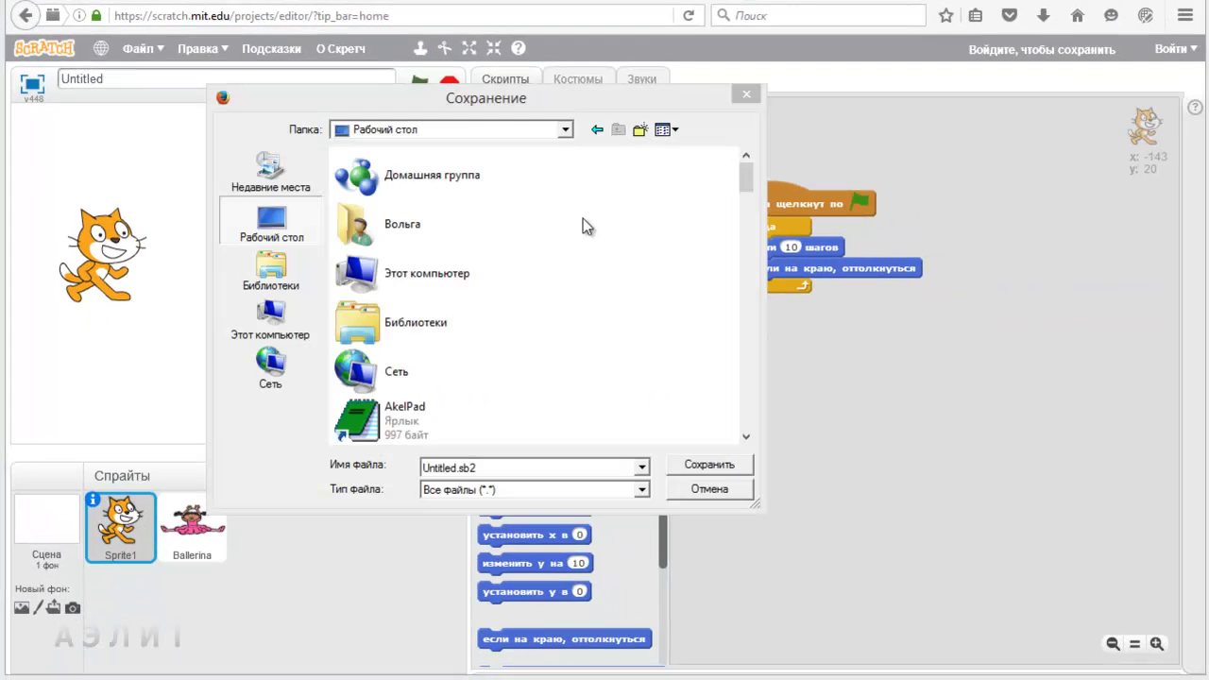
click(249, 104)
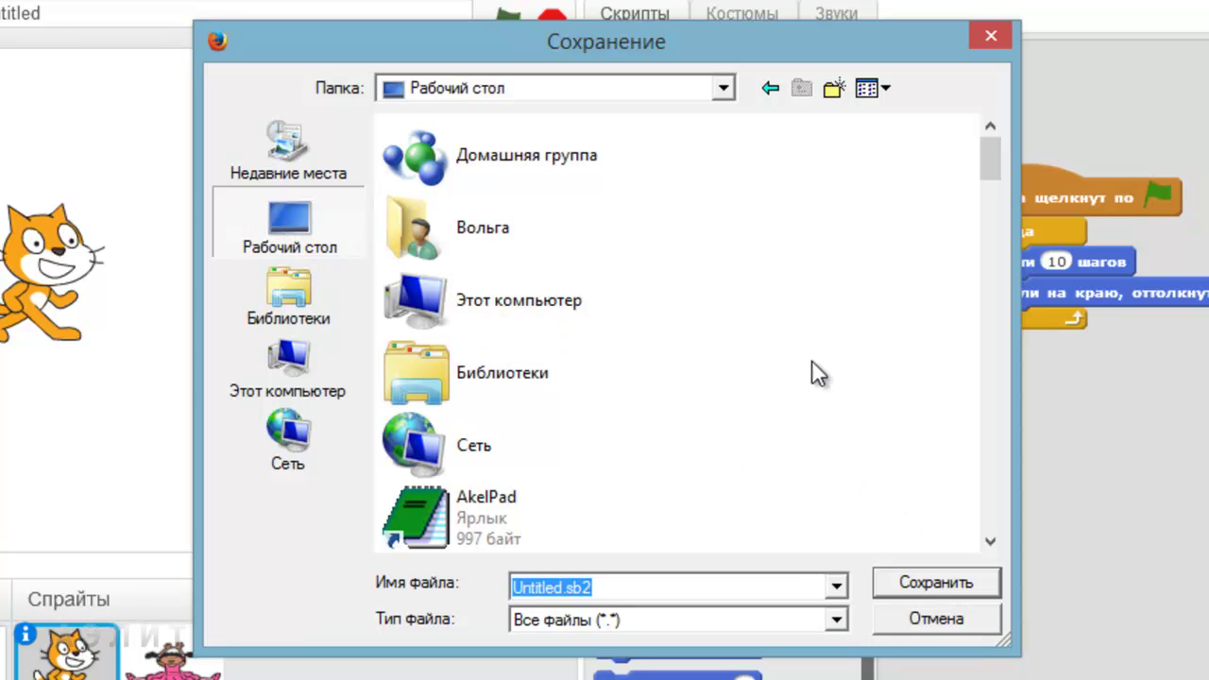
Step: Create a folder named "Мои мультфильмы" on the desktop and open it as the save location
drag(987, 158, 990, 94)
click(835, 87)
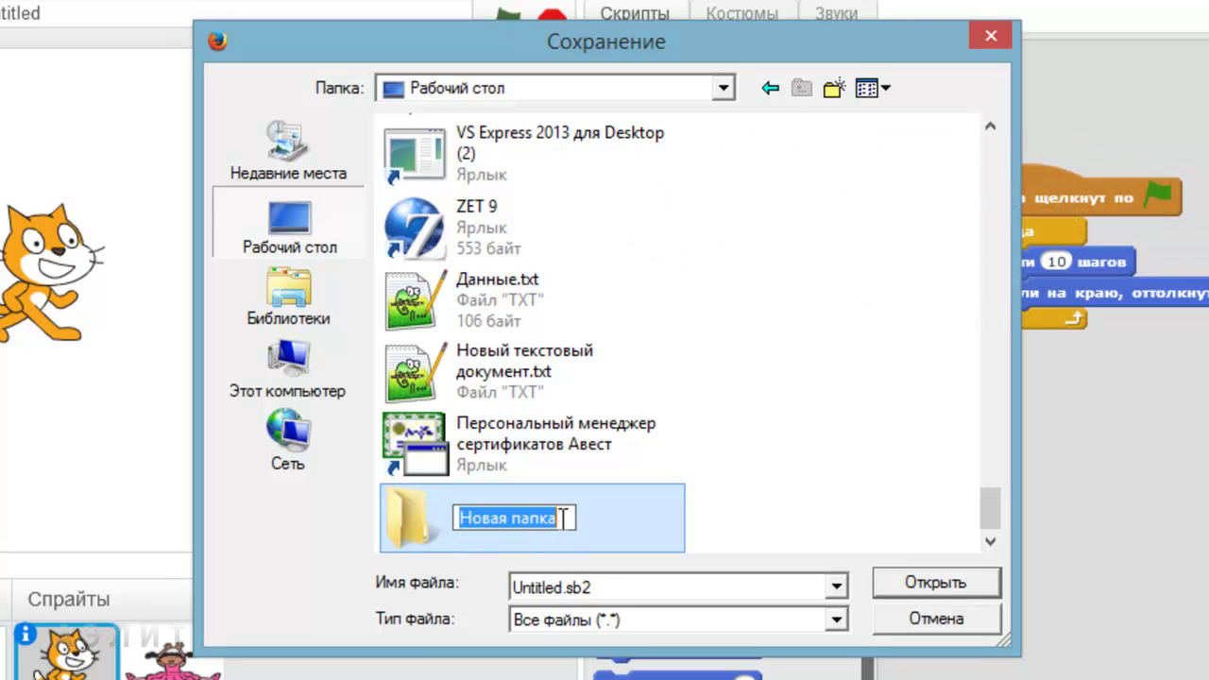
text(М)
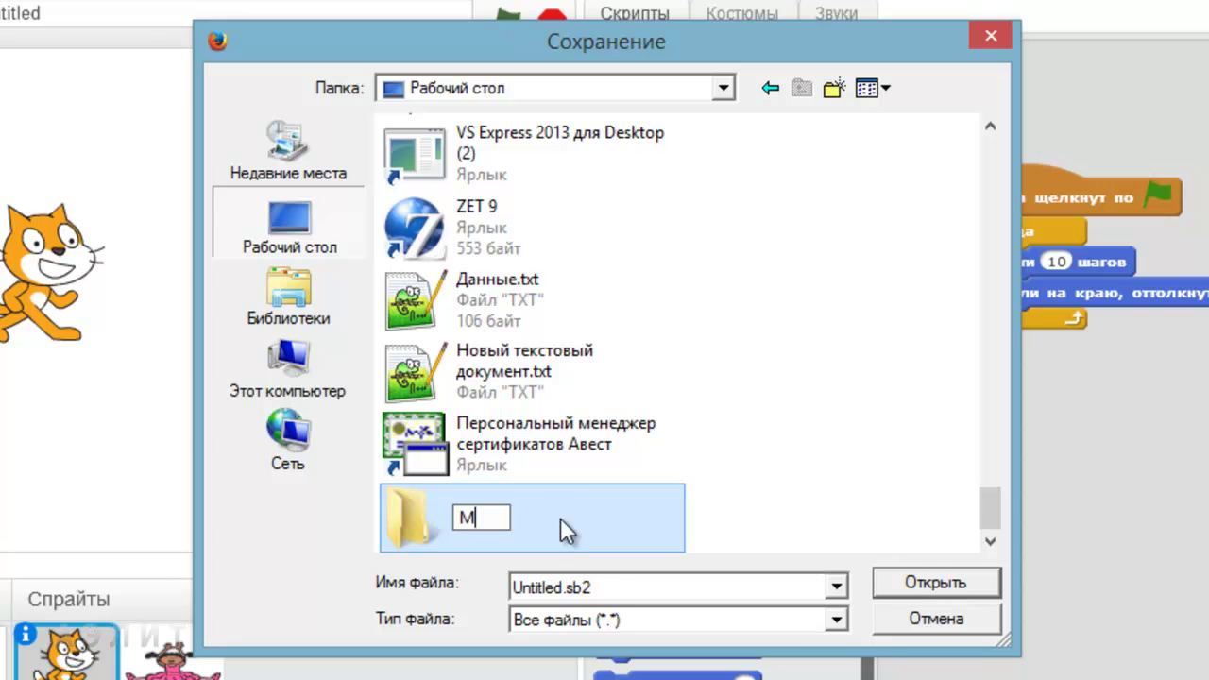
text(ои мультфильмы)
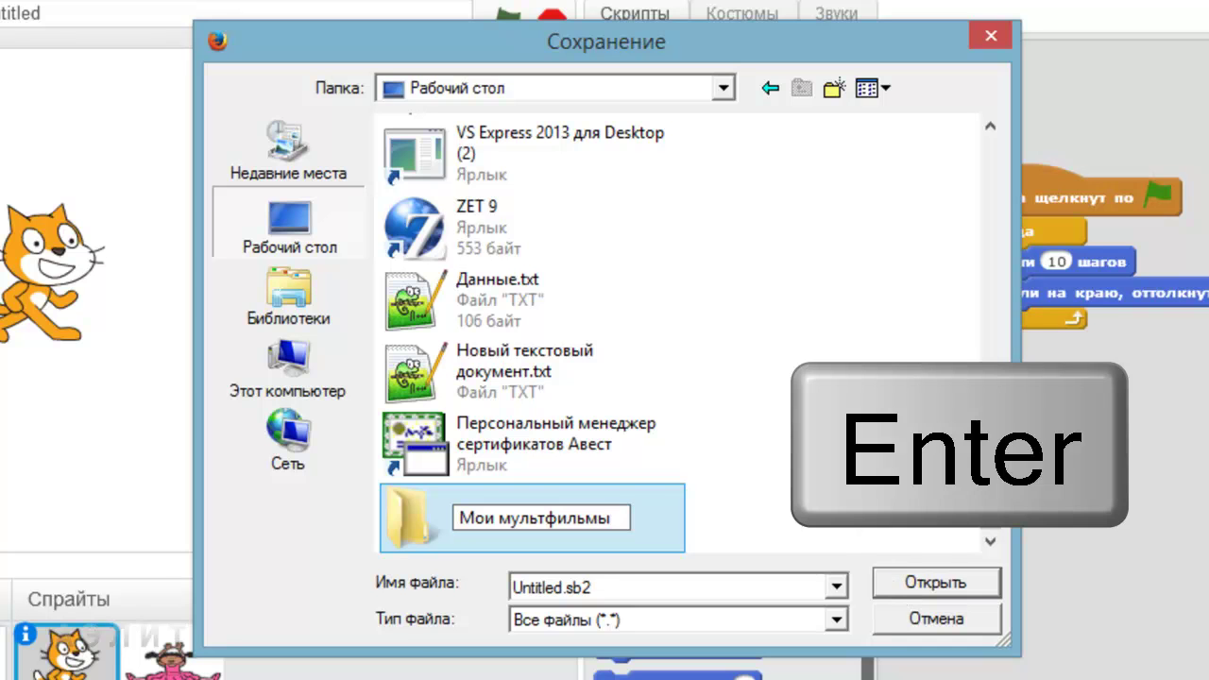
key(Return)
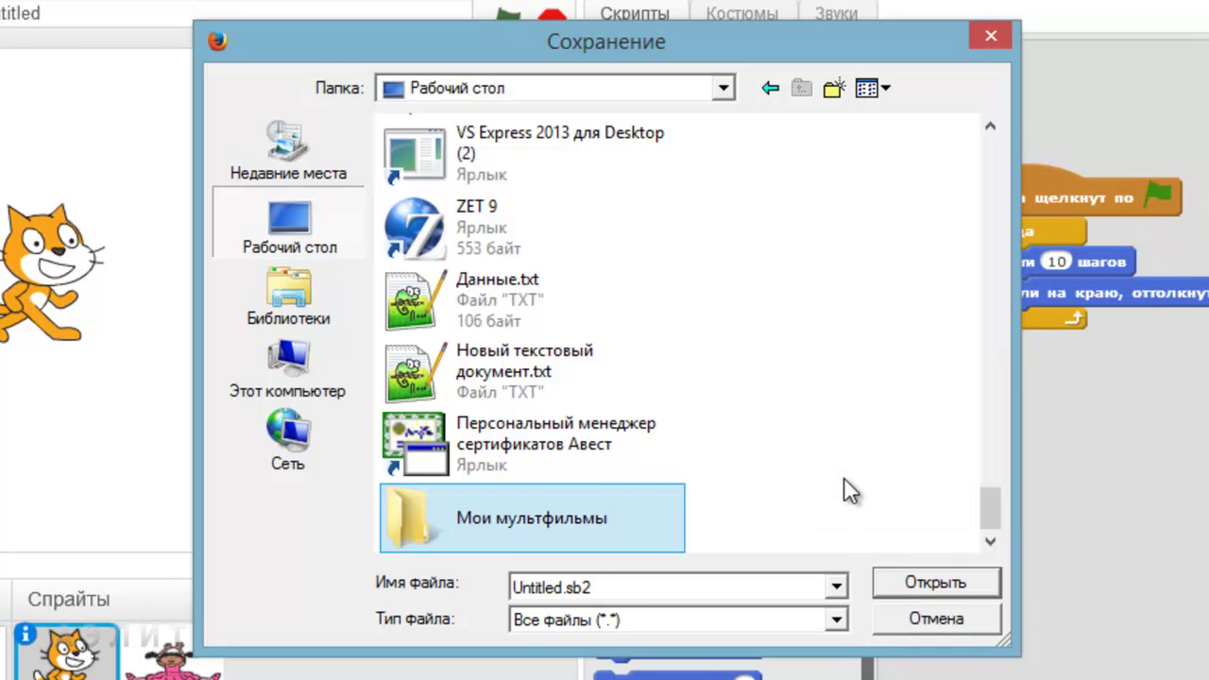
click(901, 585)
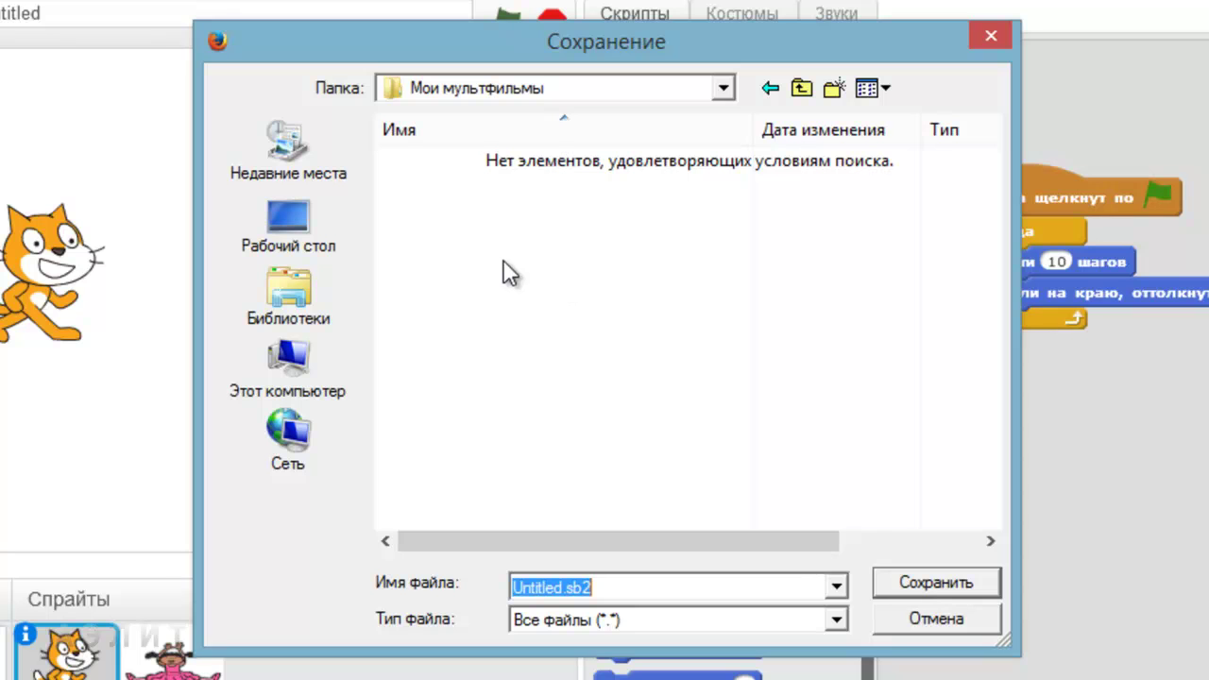
Step: Name the project file 1.sb2, keeping its extension, and save it in the "Мои мультфильмы" folder
click(517, 585)
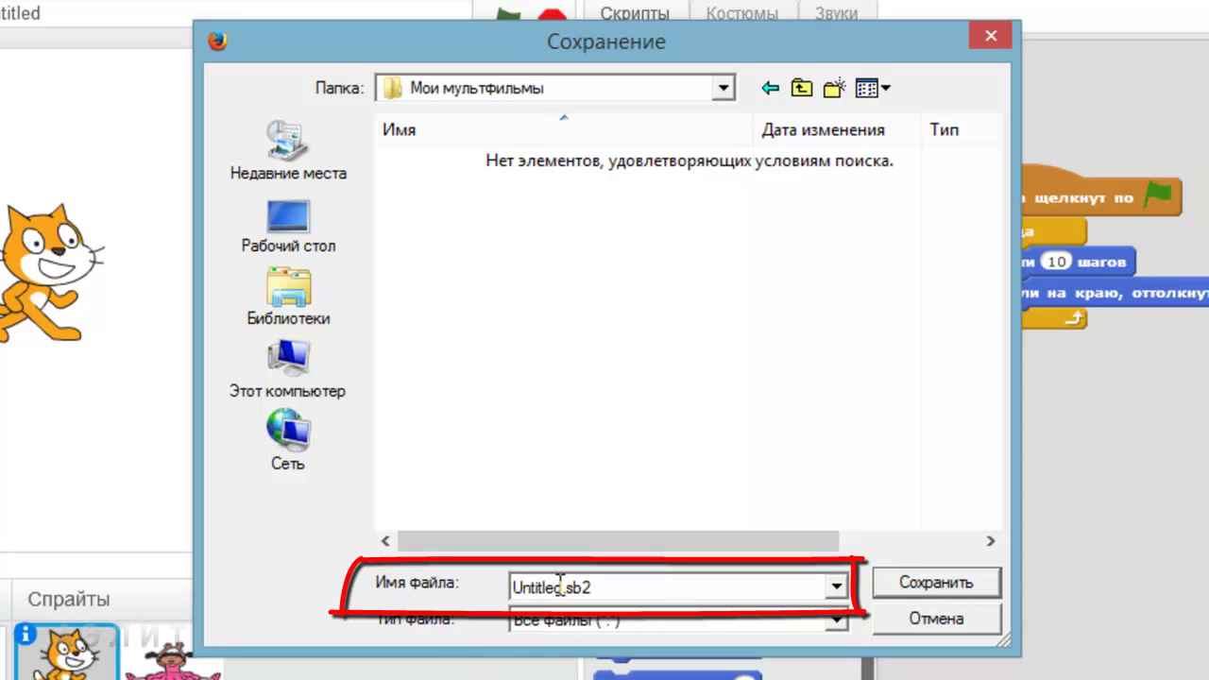
drag(564, 588, 513, 588)
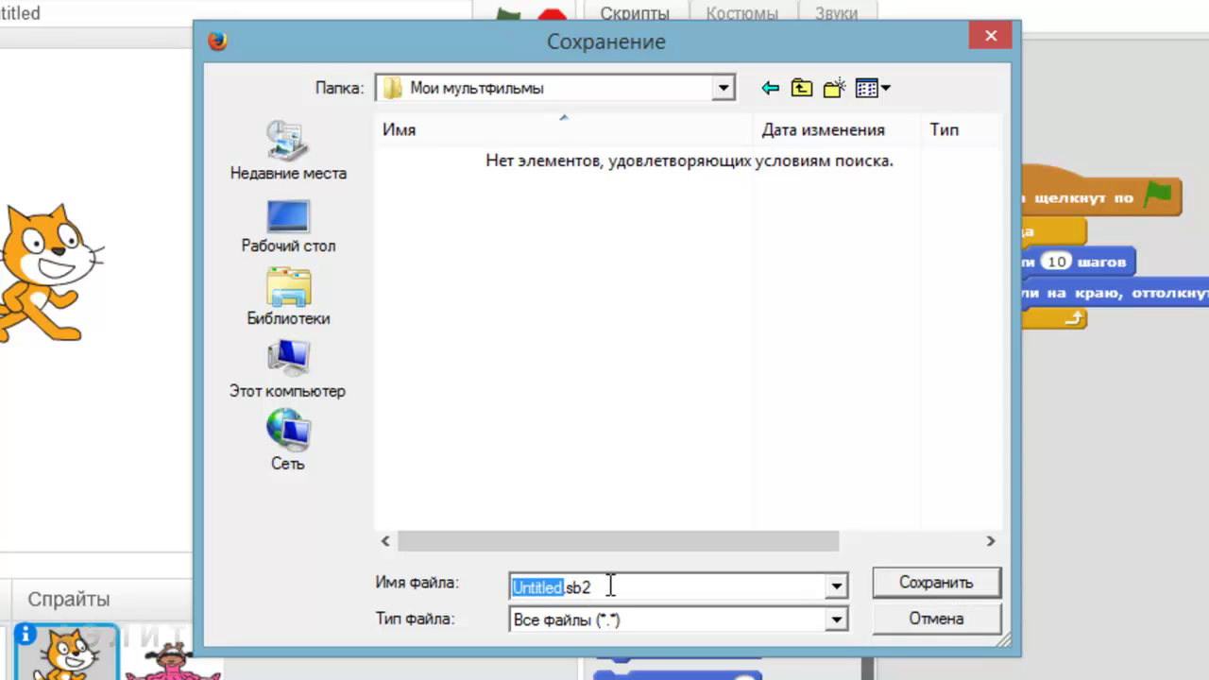
double_click(532, 587)
click(513, 586)
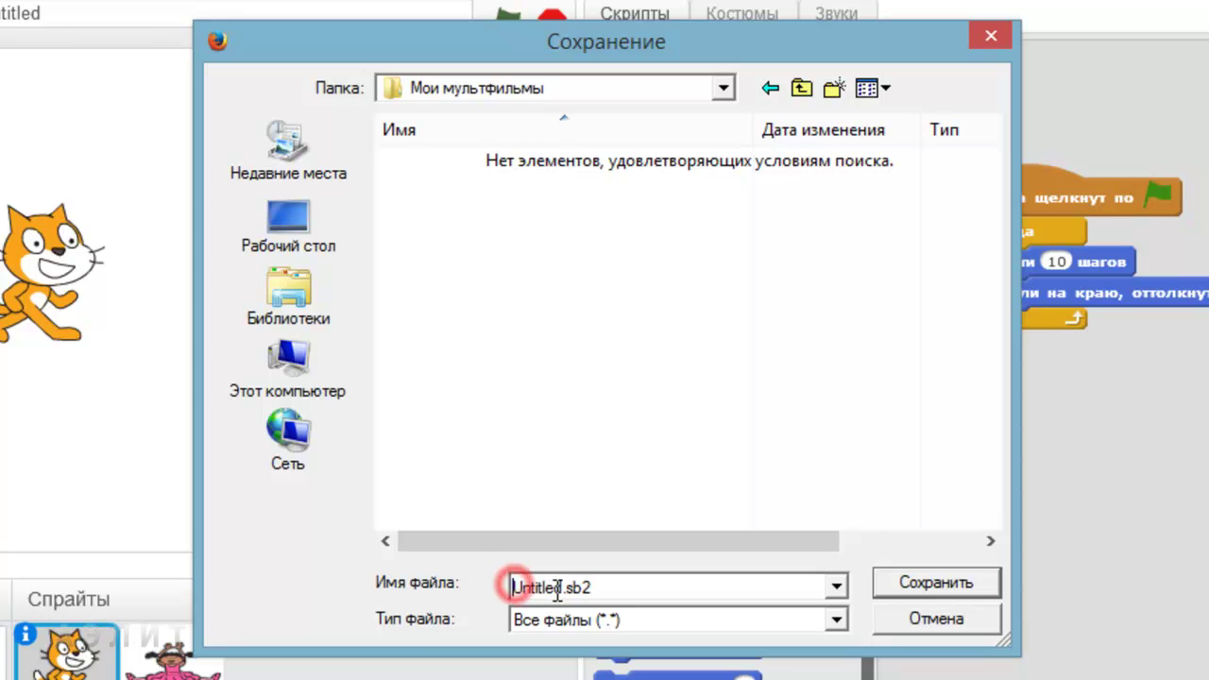
double_click(535, 587)
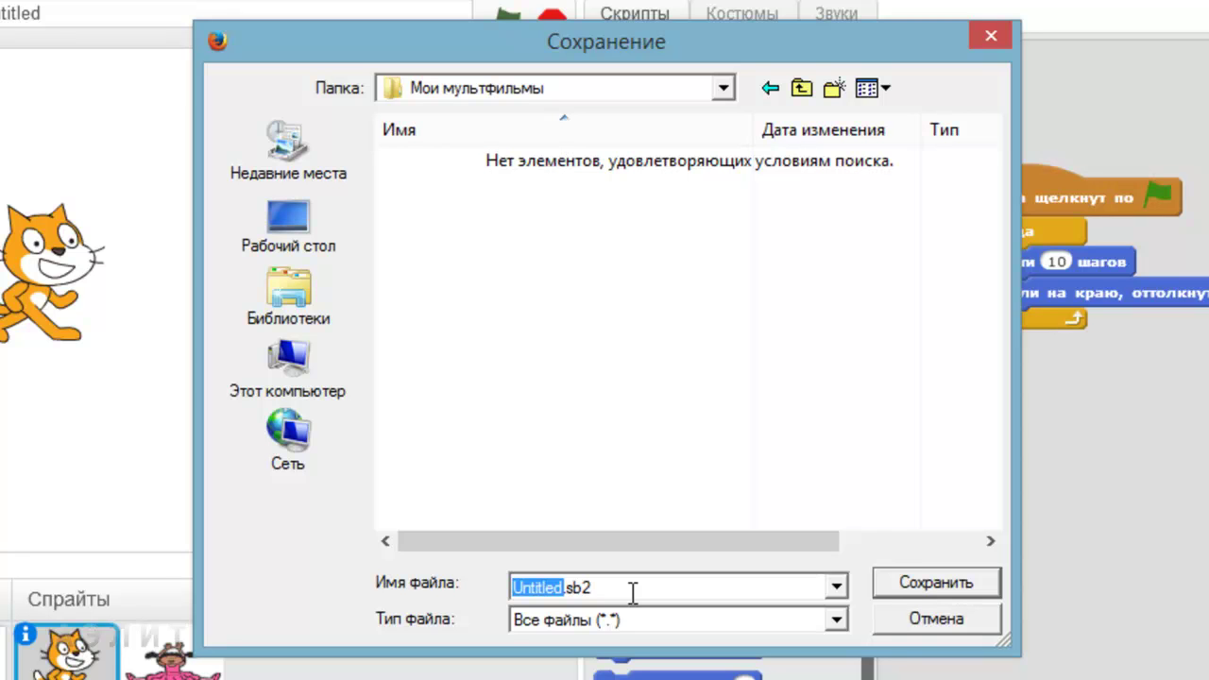
text(1)
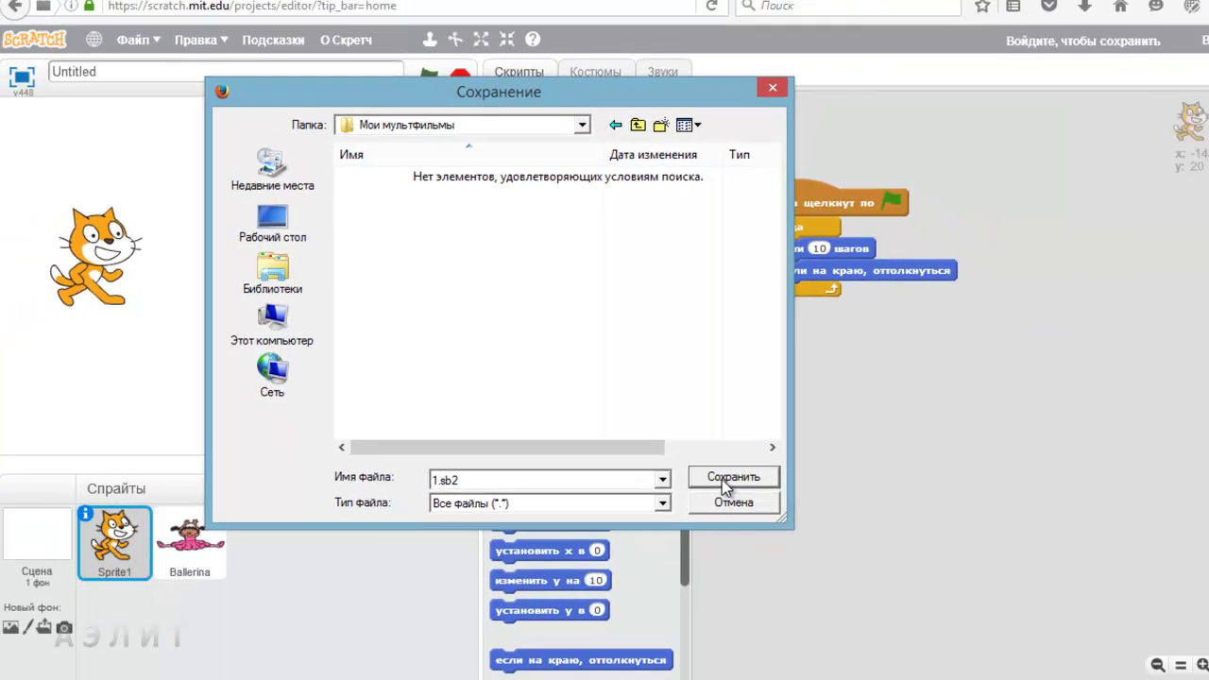
click(921, 584)
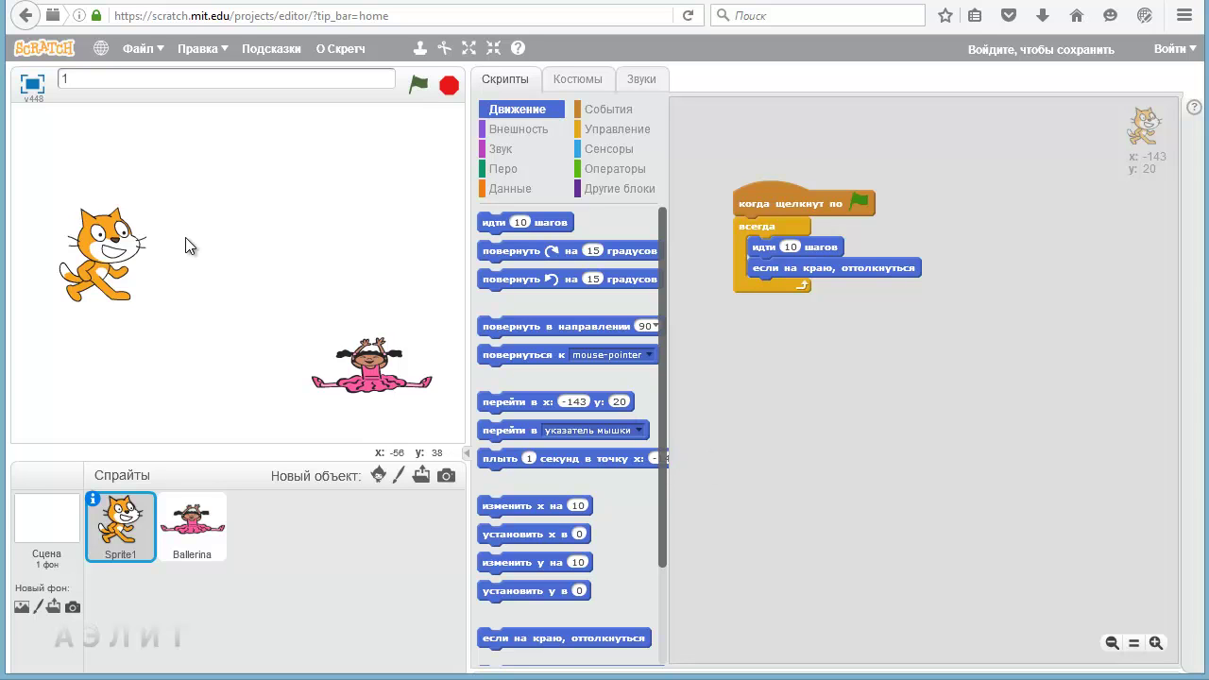
click(66, 82)
text(1)
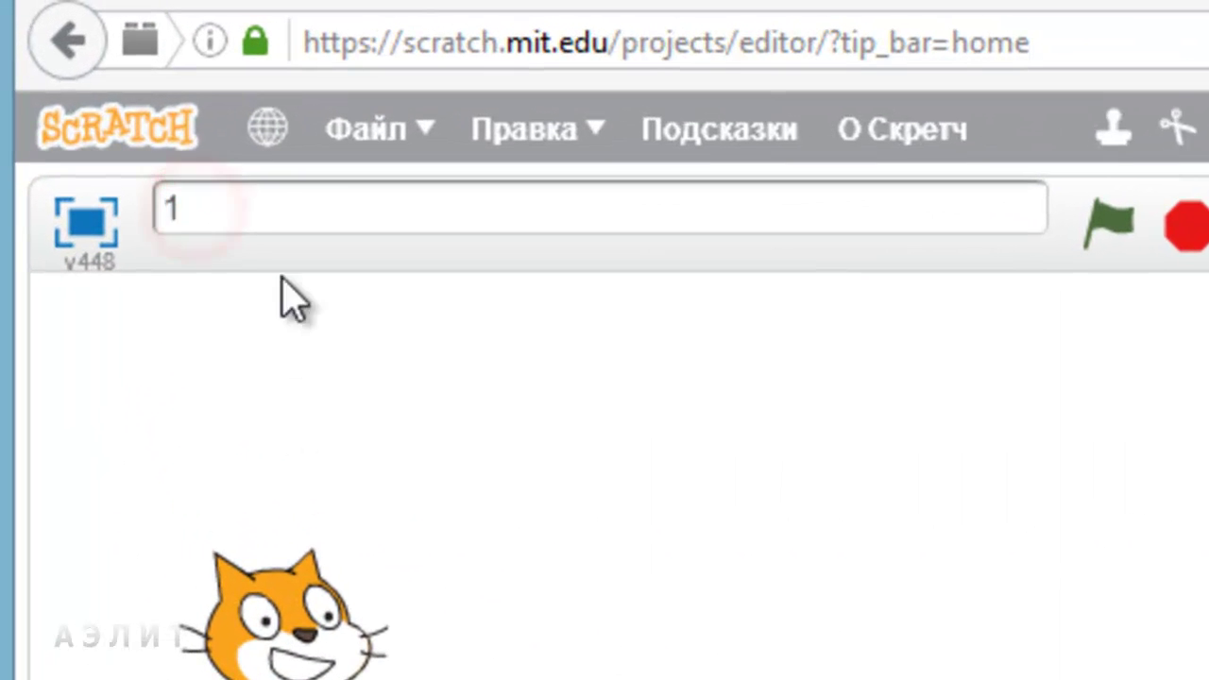
click(229, 216)
click(337, 216)
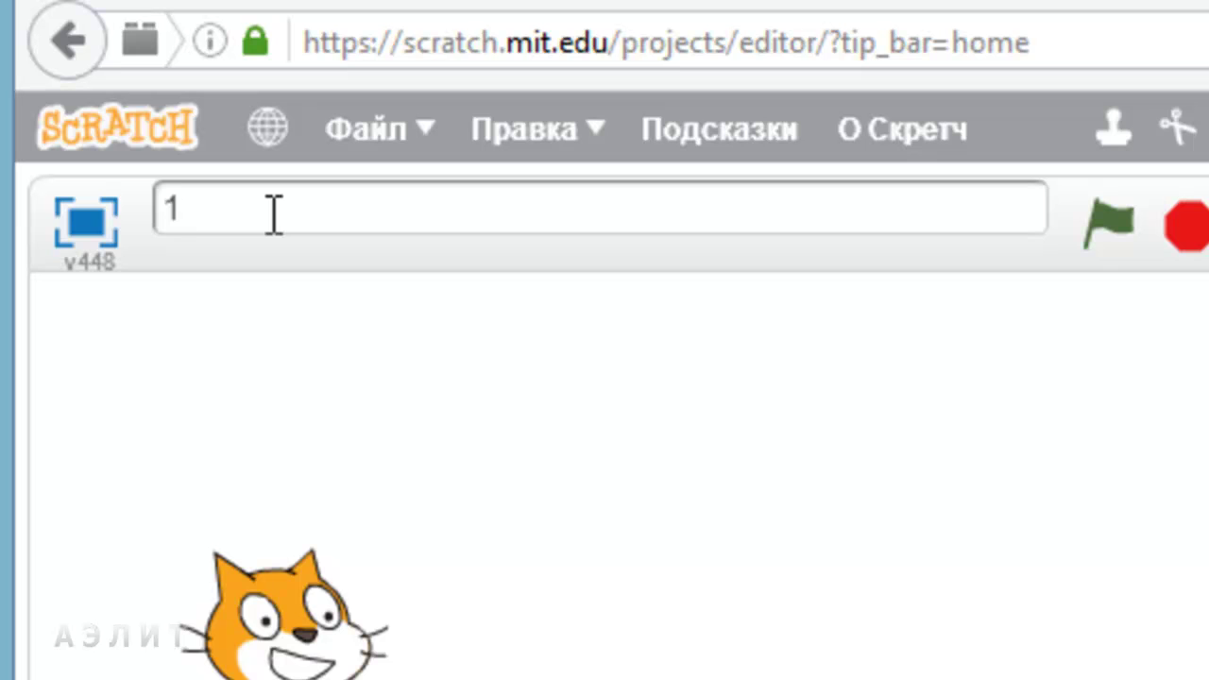
click(371, 132)
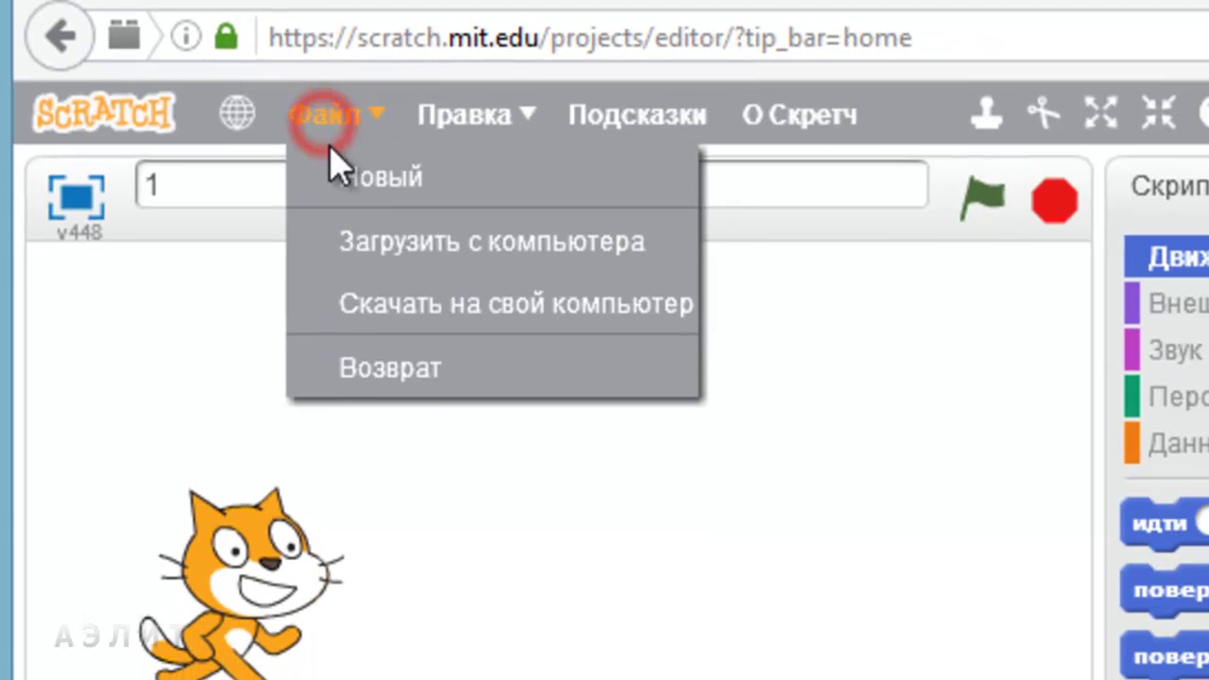
click(517, 314)
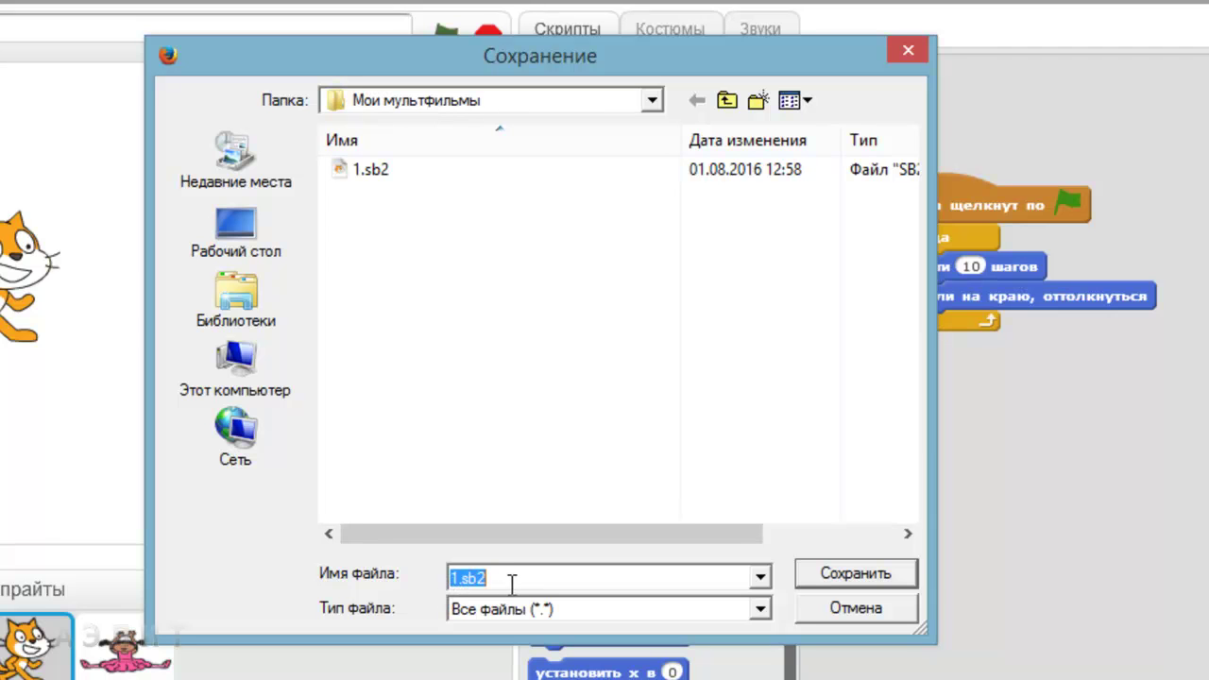
click(511, 579)
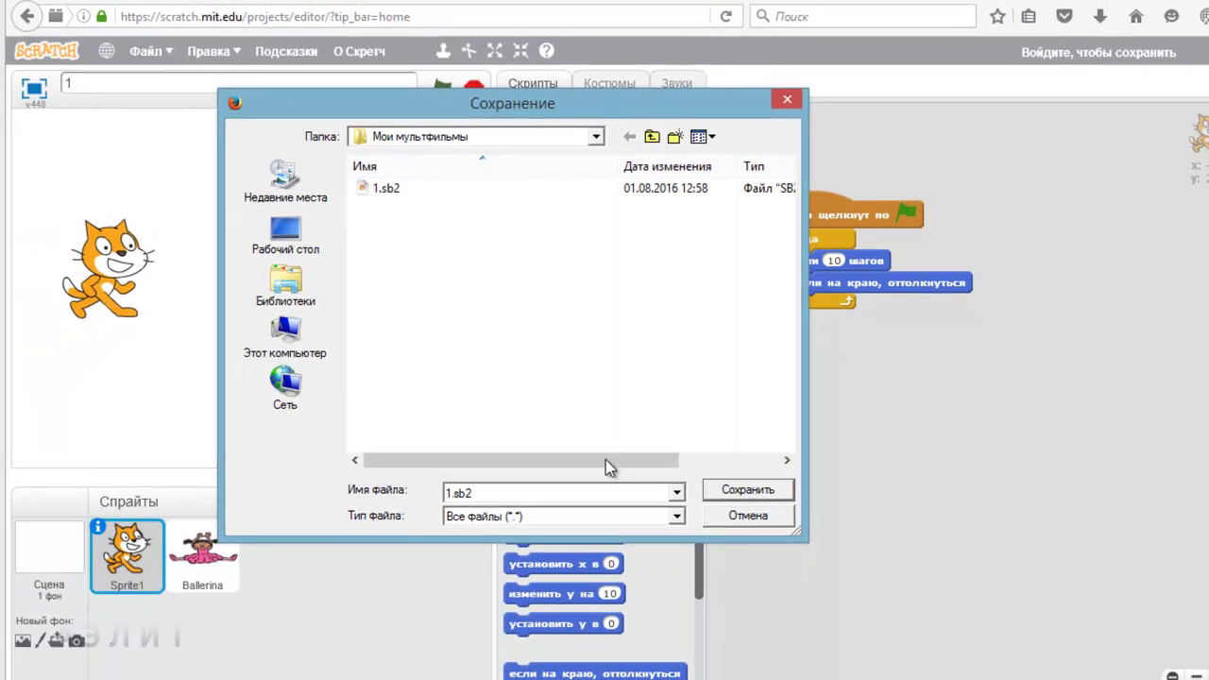
click(746, 517)
Step: Move the cat to about x -11, y 37 on the stage and save the project over the existing 1.sb2
click(119, 271)
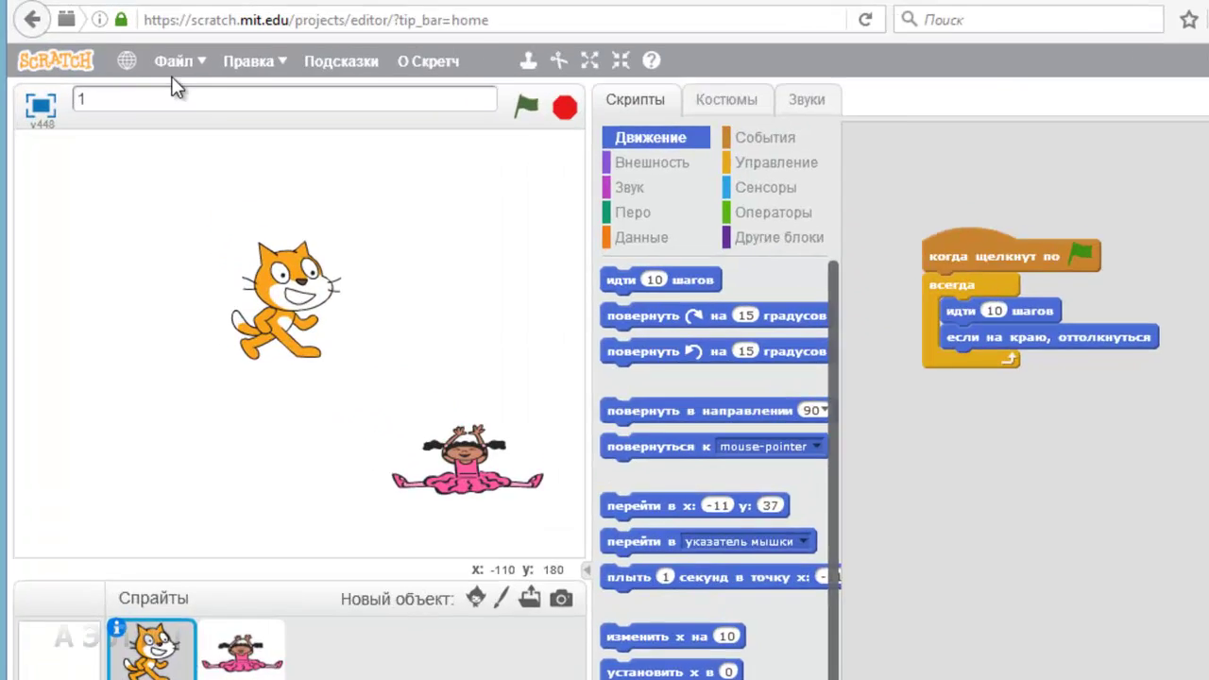
click(176, 60)
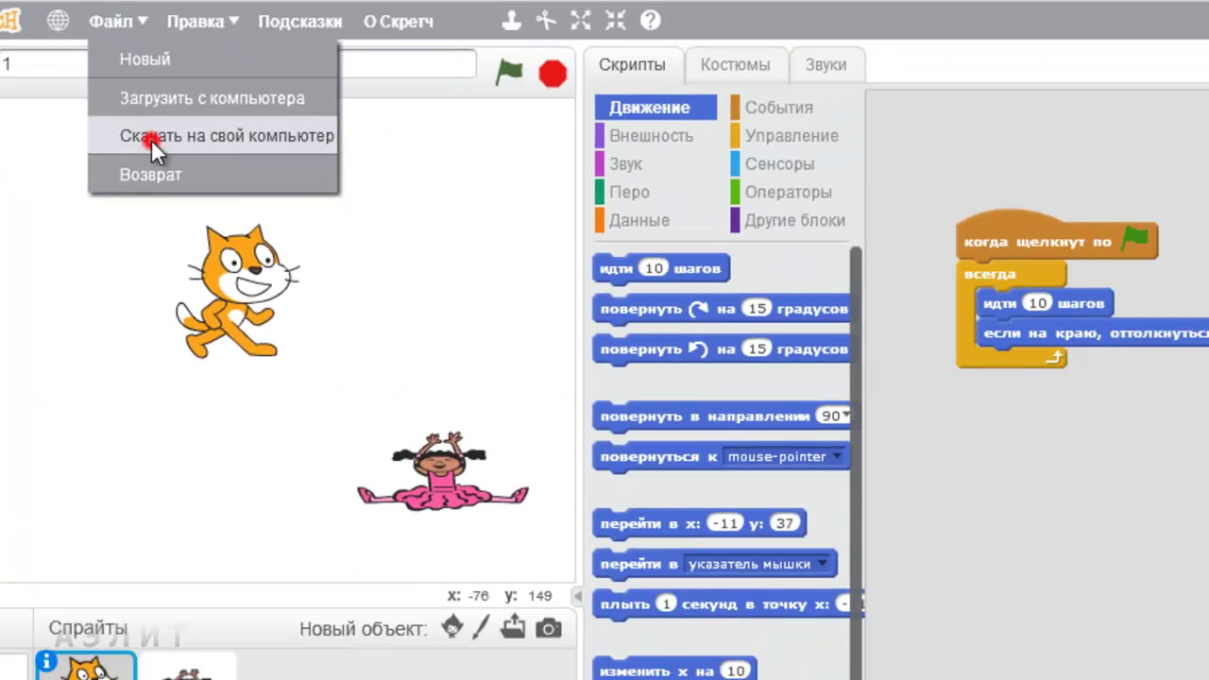
click(198, 165)
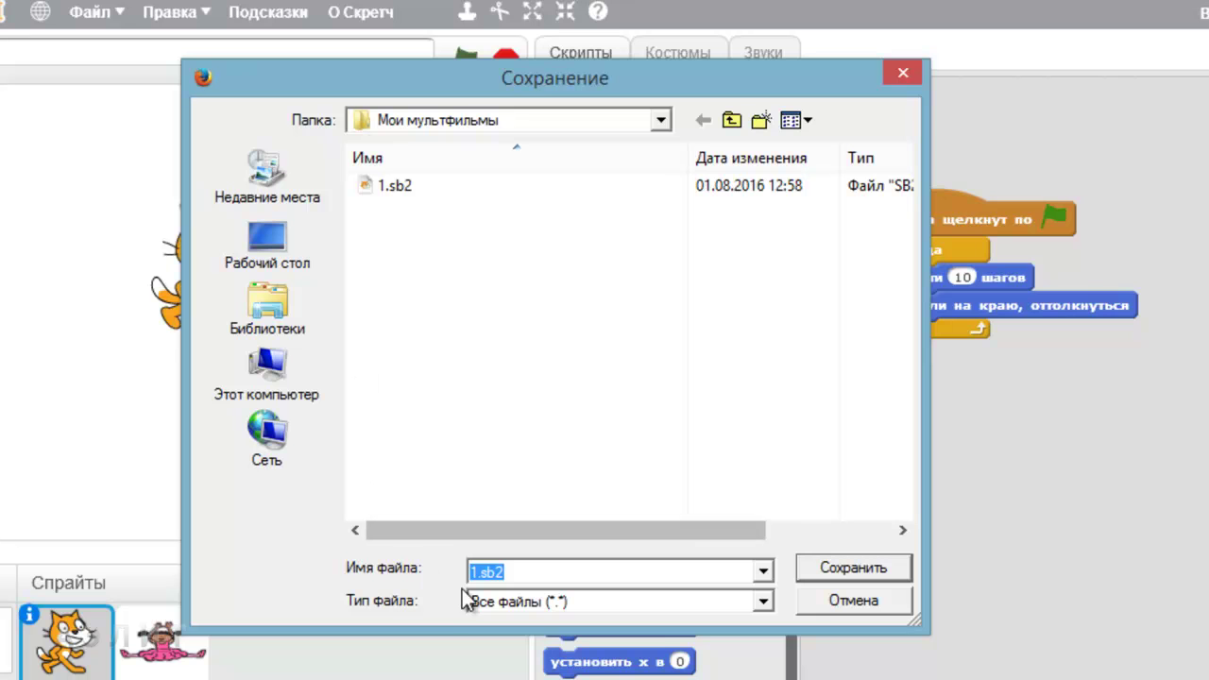
click(853, 568)
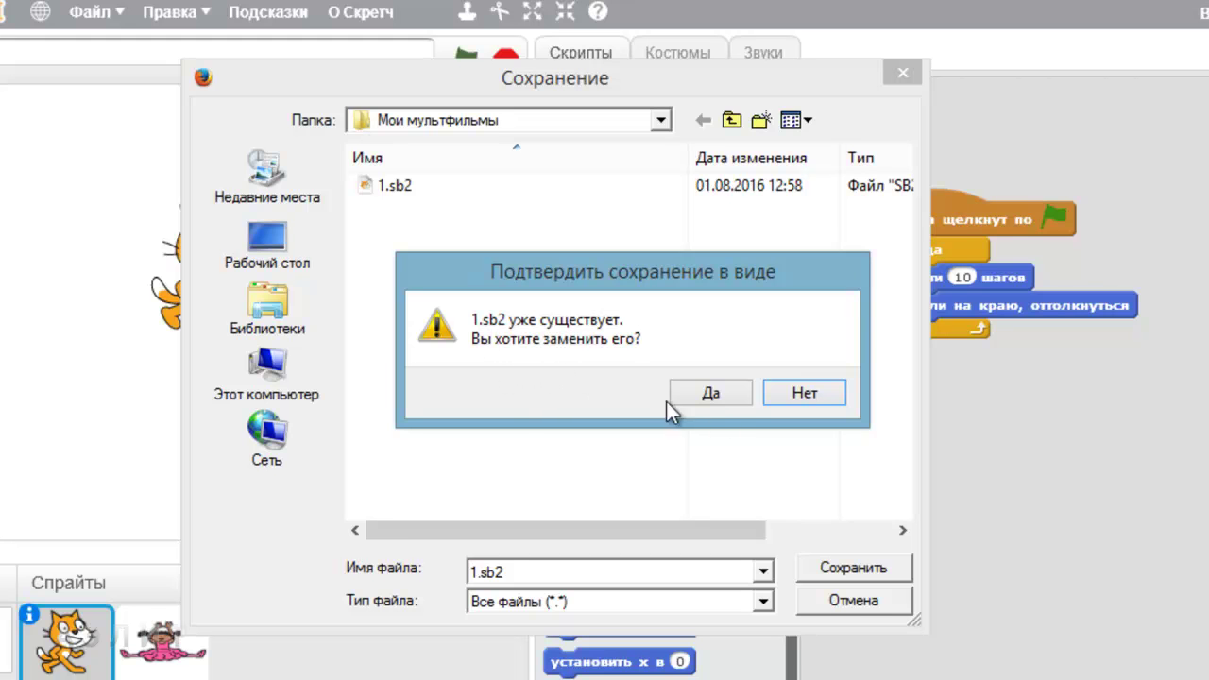
click(715, 392)
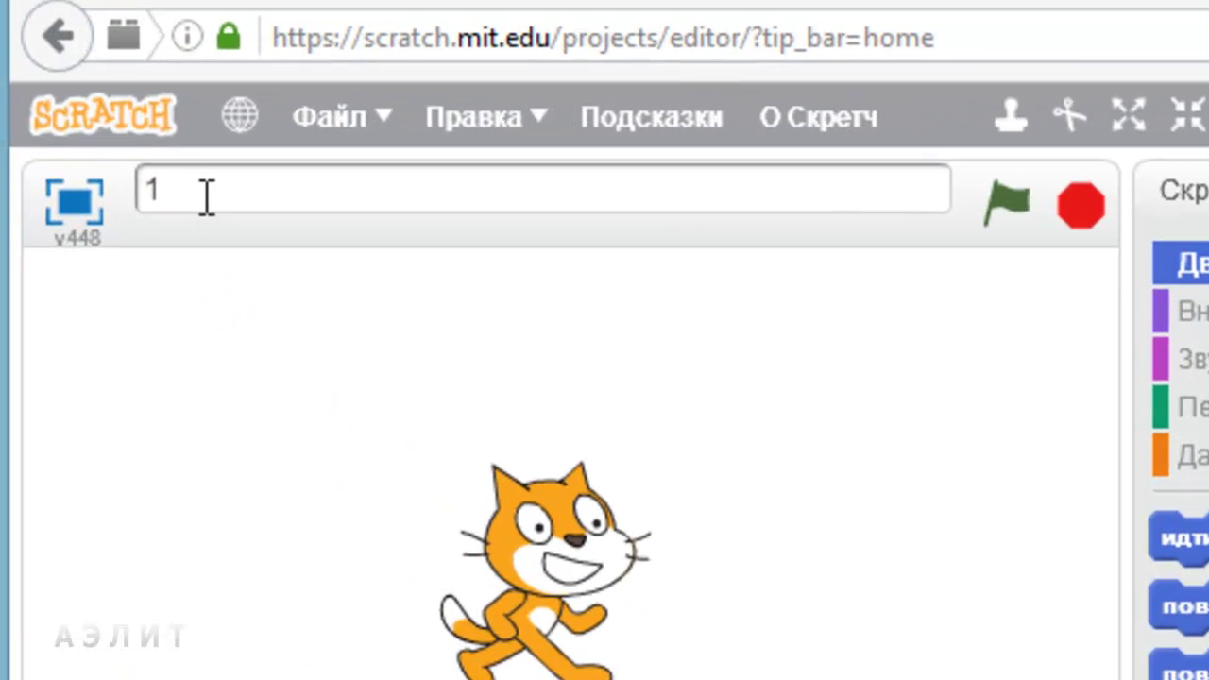
Step: Rename the project to 2 and start downloading it to the computer as 2.sb2
drag(203, 192, 120, 181)
text(2)
click(336, 120)
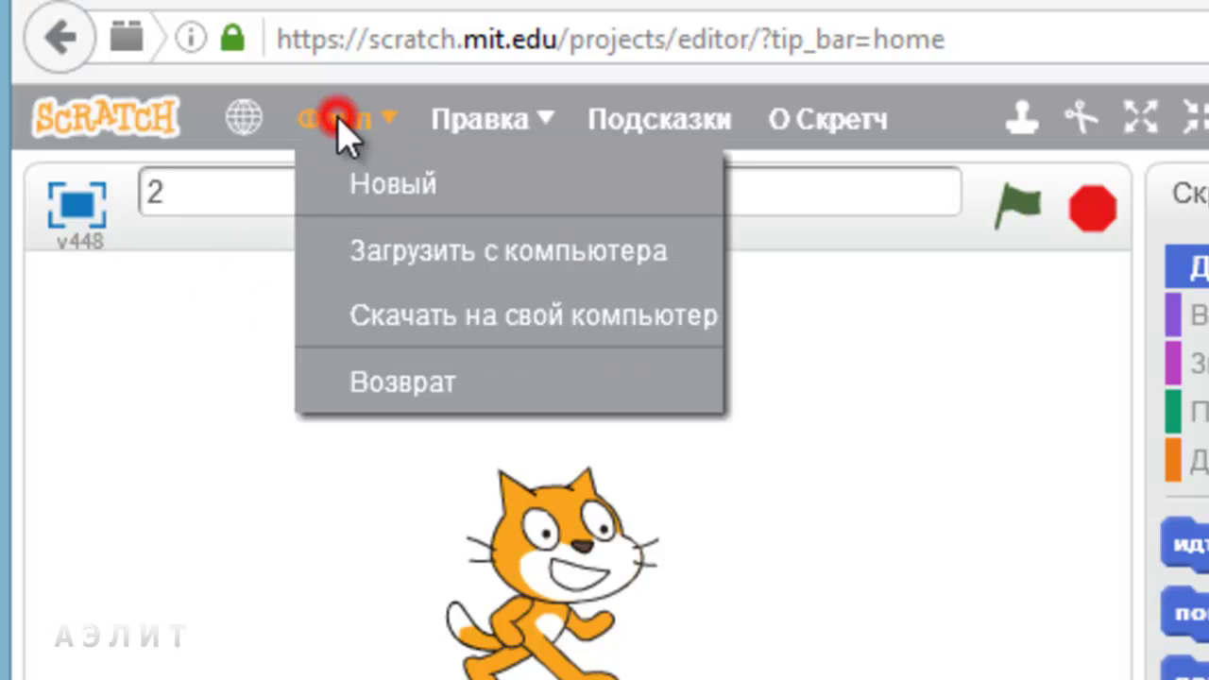
click(348, 319)
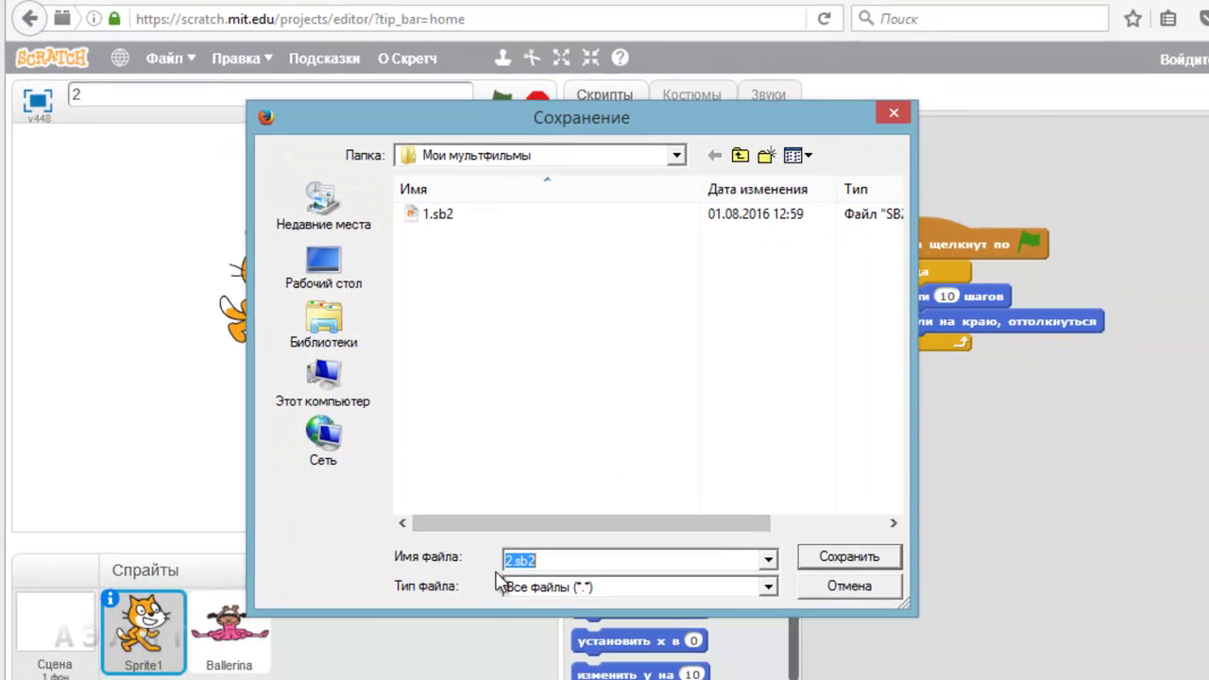